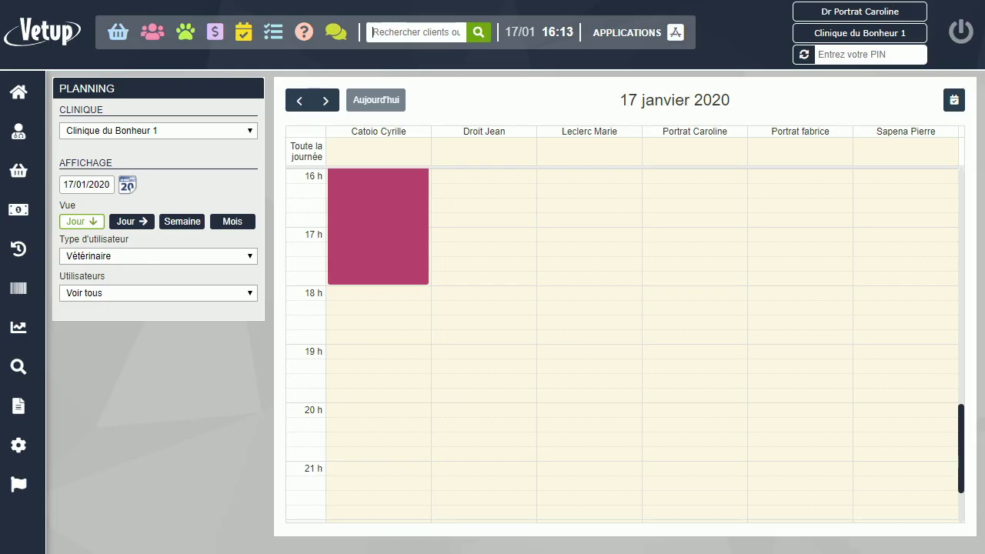
# - Open the Planning page from the settings section
pyautogui.moveTo(29, 415)
pyautogui.click(42, 446)
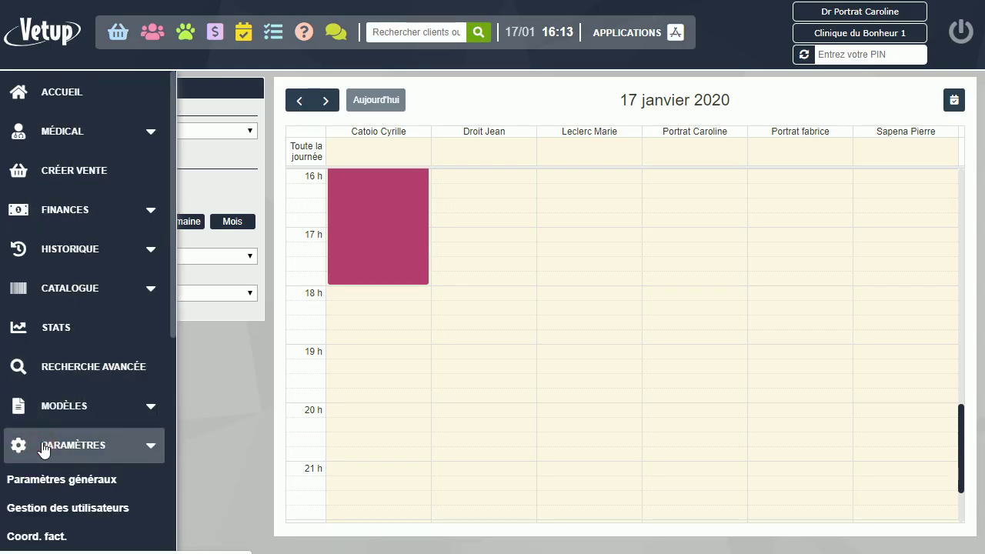
pyautogui.scroll(-5, 44, 449)
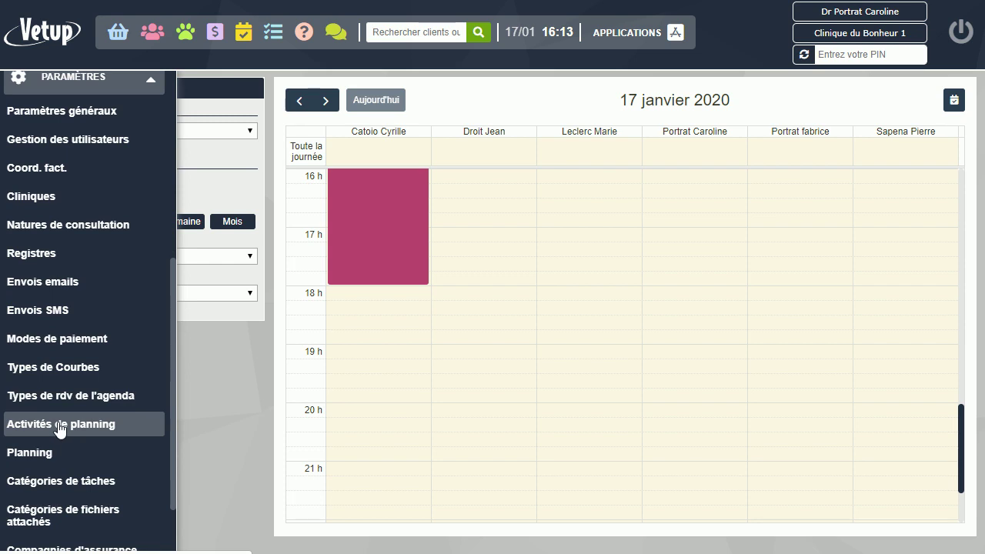
pyautogui.click(38, 460)
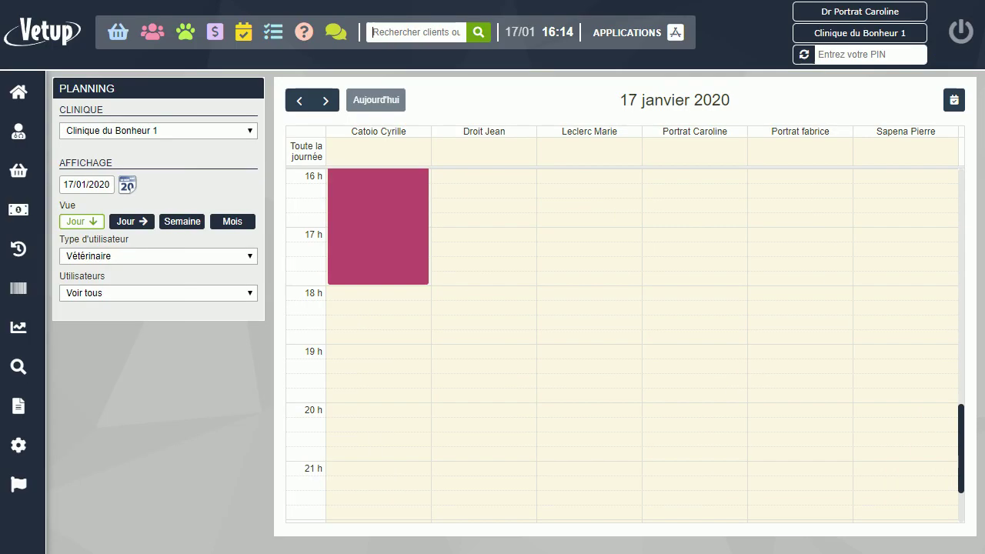
# - Open the fifth-listed user's record in user management and review that veterinarian's agenda settings, including colour, default view and default duration
pyautogui.click(52, 446)
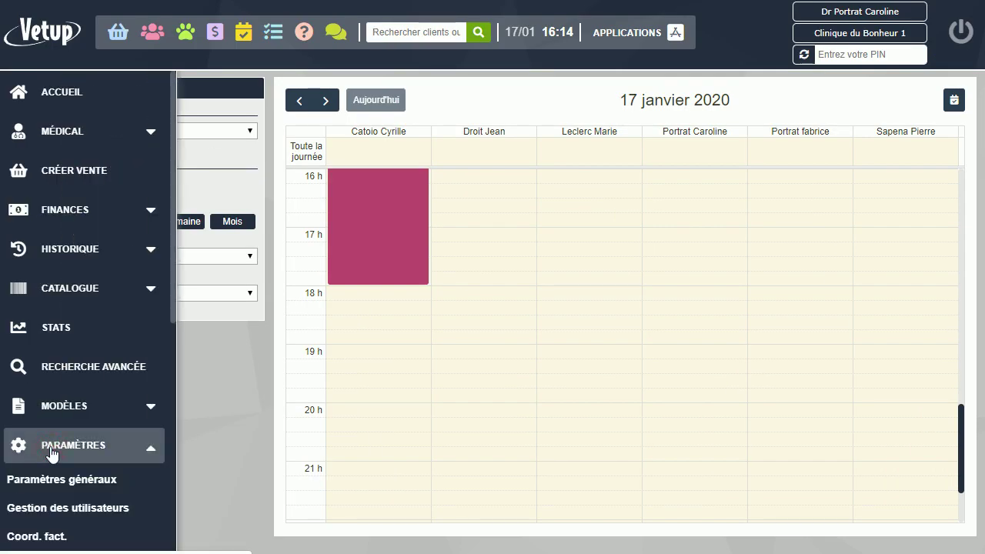
pyautogui.scroll(-3, 52, 454)
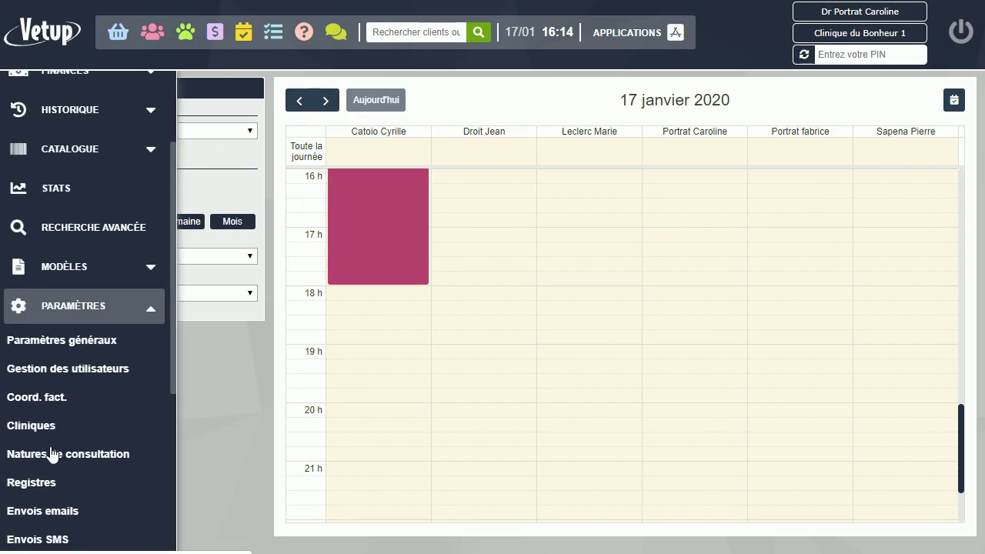
pyautogui.click(84, 362)
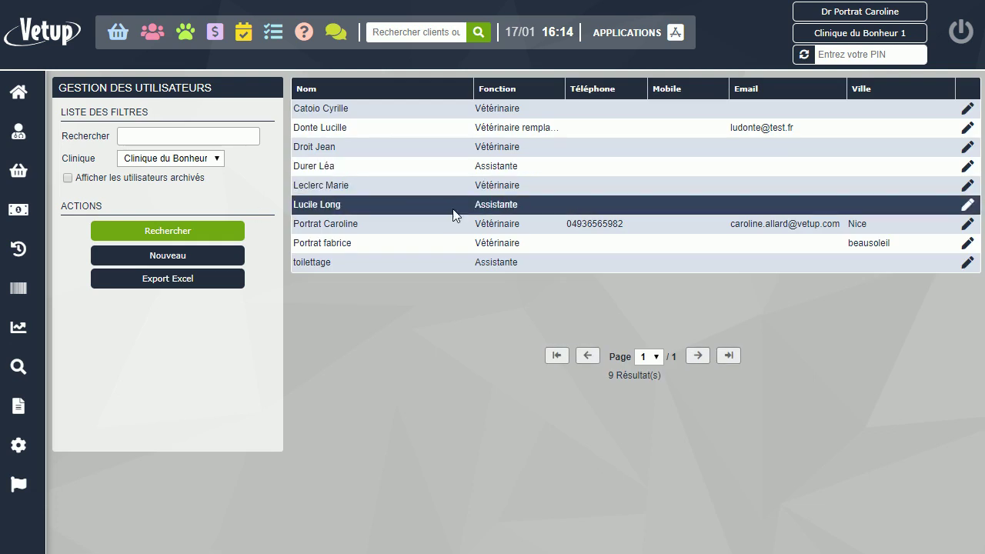
pyautogui.doubleClick(431, 180)
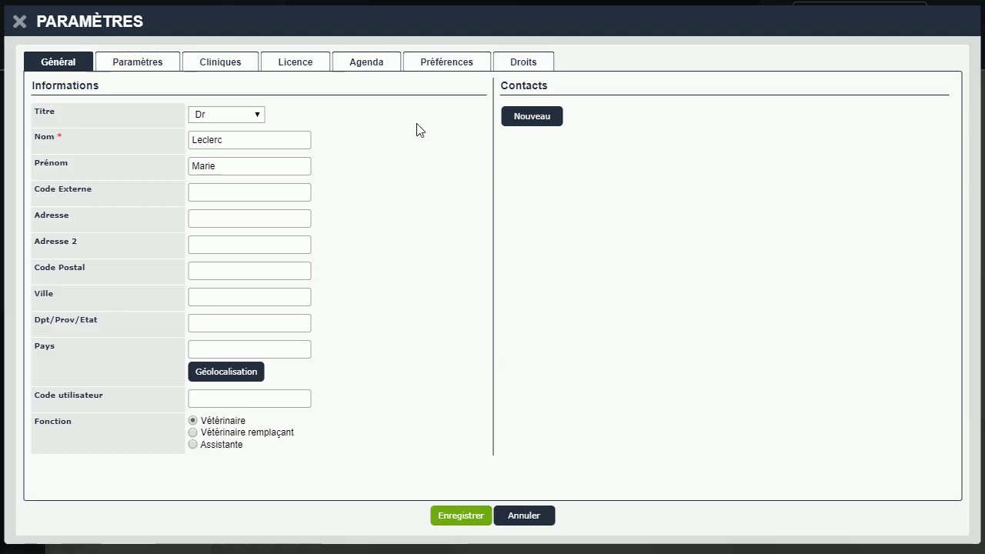
pyautogui.click(381, 65)
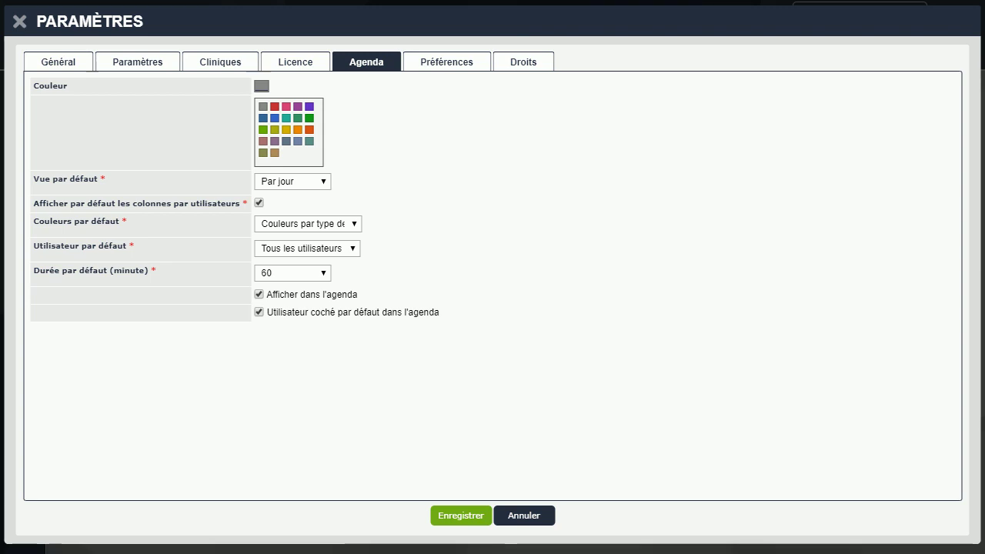
pyautogui.press('Escape')
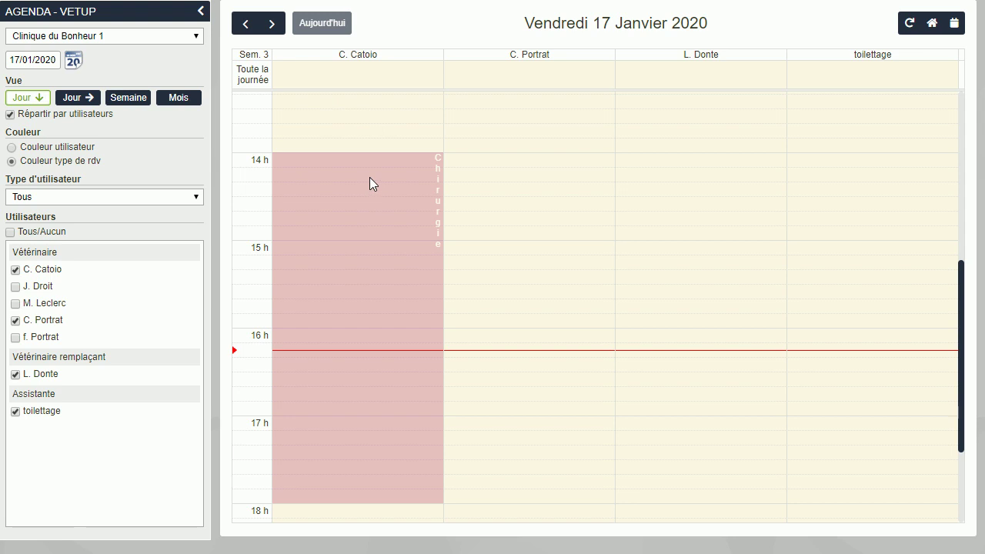
# - Start a chirurgie appointment for the first-column veterinarian on 17/01/2020 at 15:30 and set its end time to 16:30
pyautogui.click(346, 298)
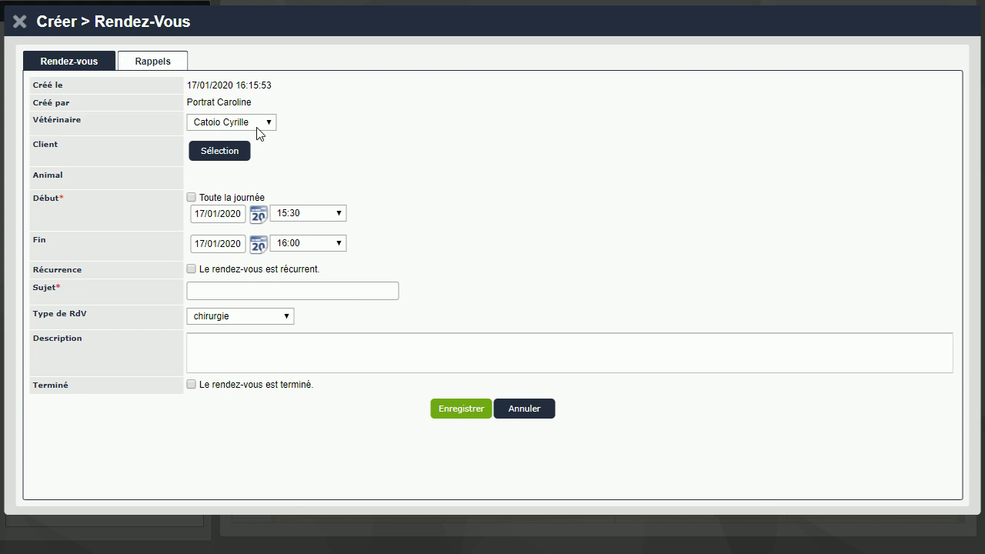
pyautogui.click(222, 153)
pyautogui.click(336, 246)
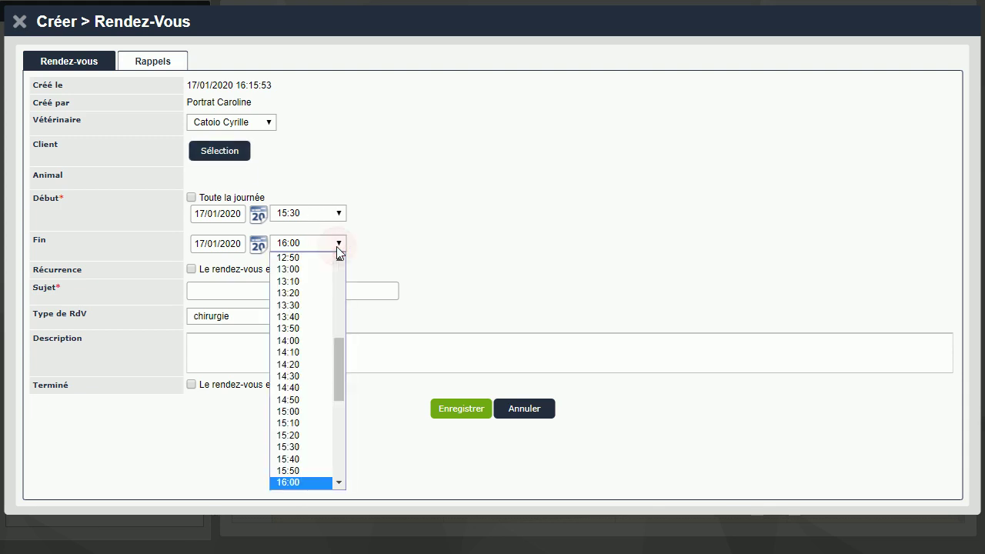
pyautogui.scroll(-1, 330, 354)
pyautogui.scroll(-1, 328, 368)
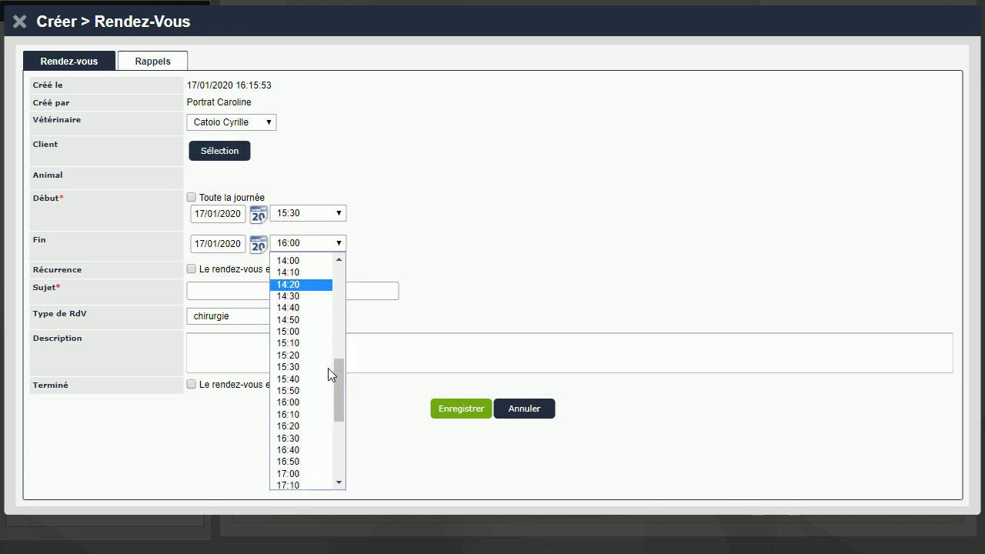
pyautogui.click(294, 439)
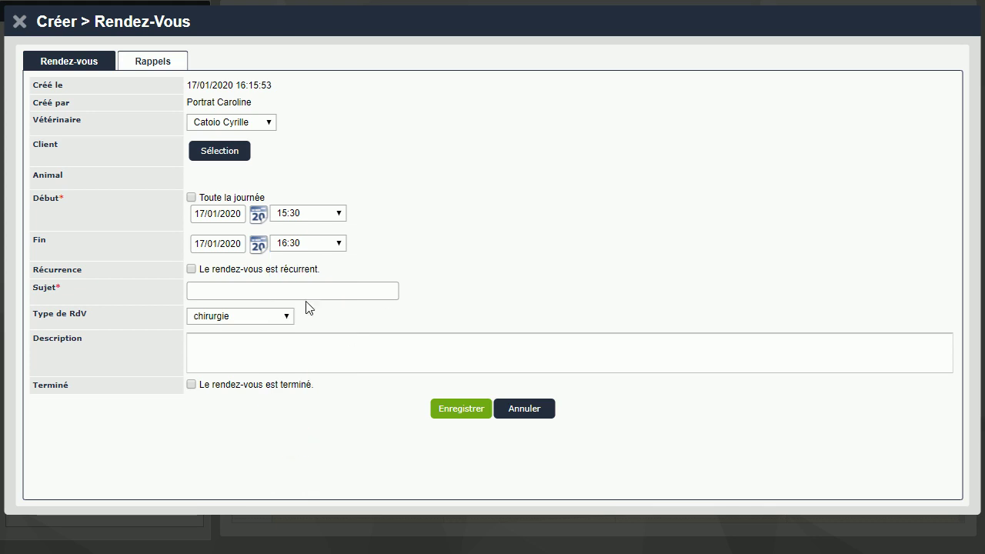
# - Set the appointment's subject to Plaie face and link the client who owns Flèche and Looping, with Flèche as the animal
pyautogui.click(236, 296)
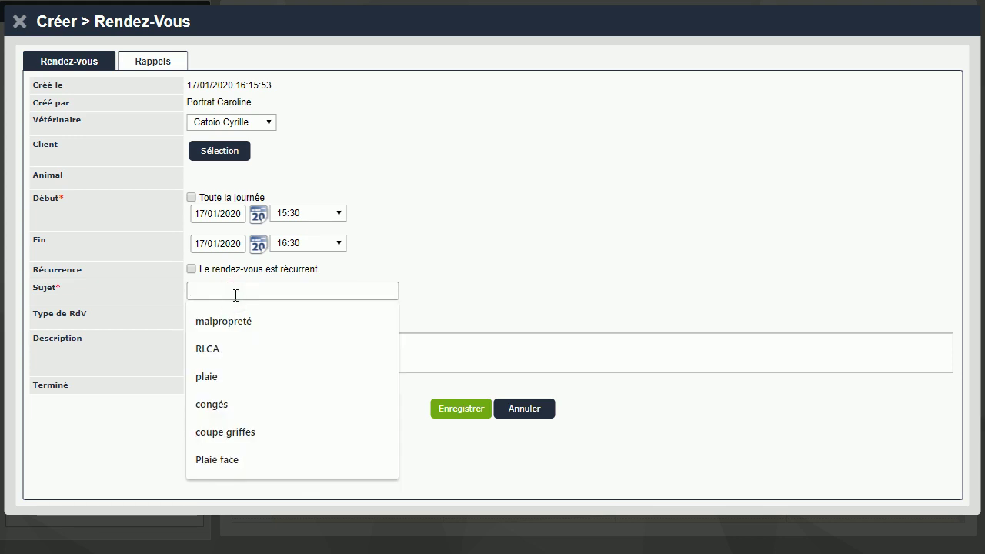
pyautogui.click(224, 467)
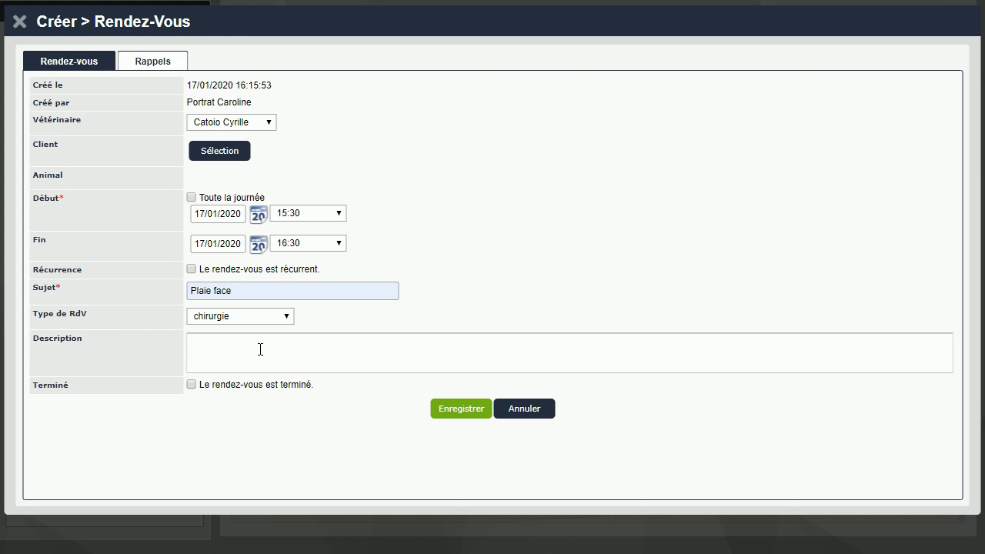
pyautogui.click(233, 151)
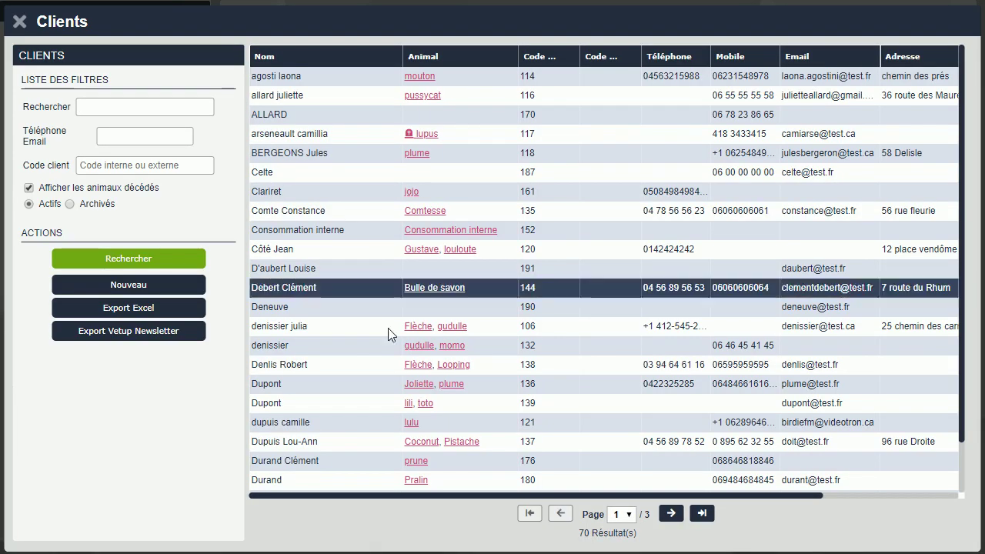
pyautogui.click(420, 368)
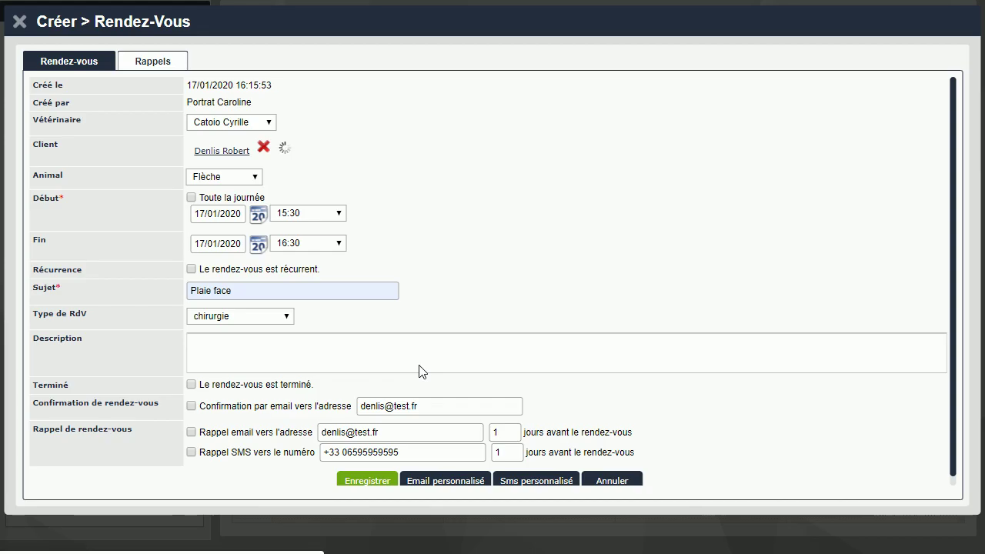
# - Reschedule the new appointment's start date to 19/01/2020
pyautogui.scroll(-1, 422, 371)
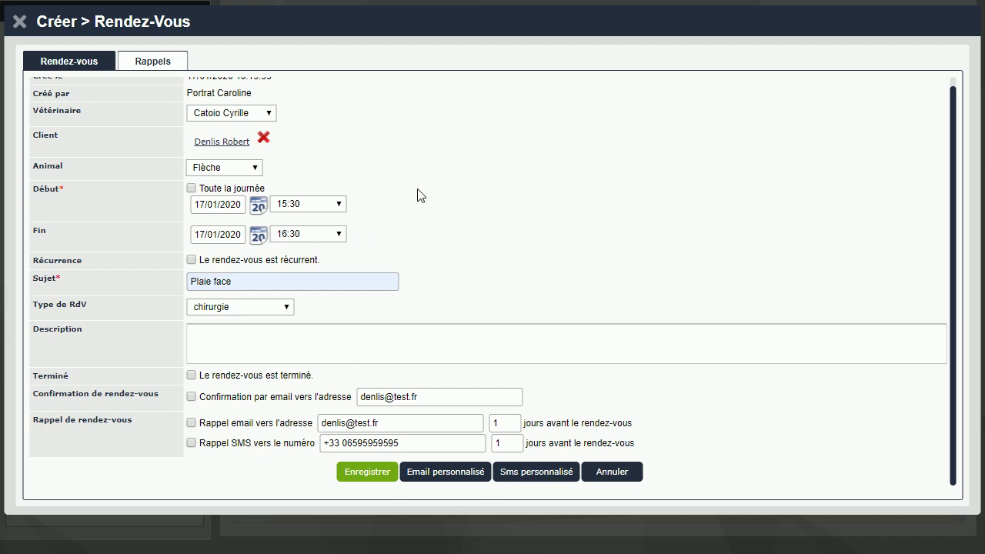
pyautogui.click(254, 208)
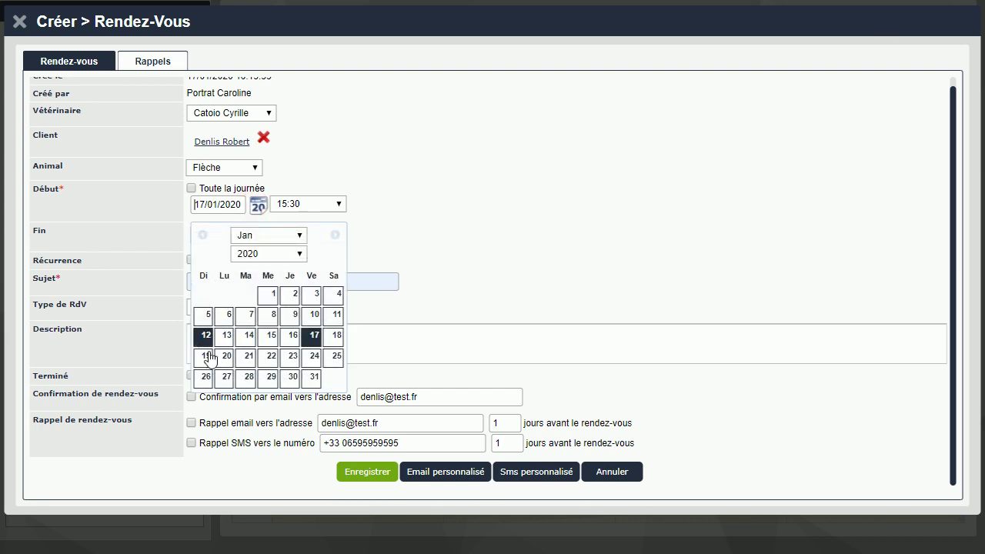
pyautogui.click(206, 358)
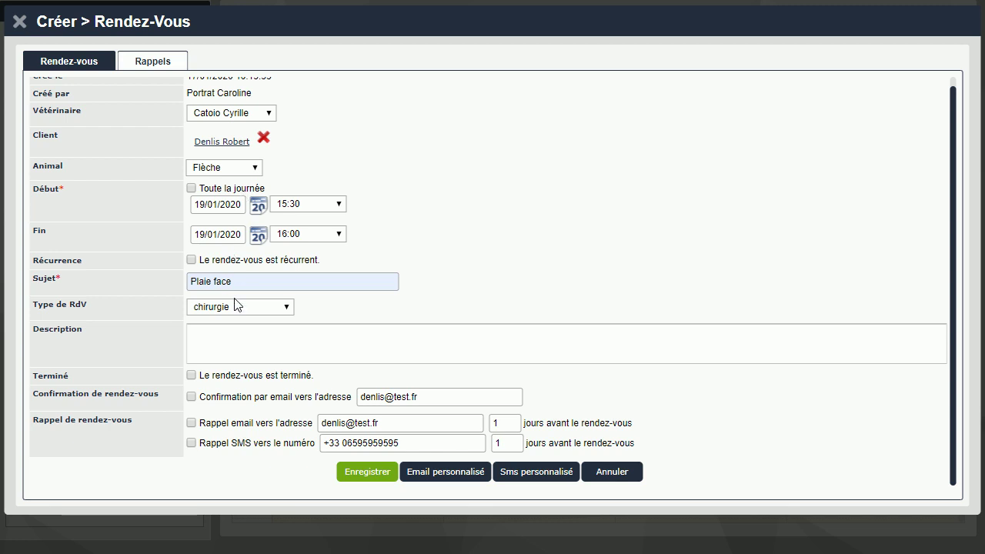
# - Enable the email confirmation, email reminder and SMS reminder for the appointment, and save it
pyautogui.click(192, 397)
pyautogui.click(193, 422)
pyautogui.click(192, 444)
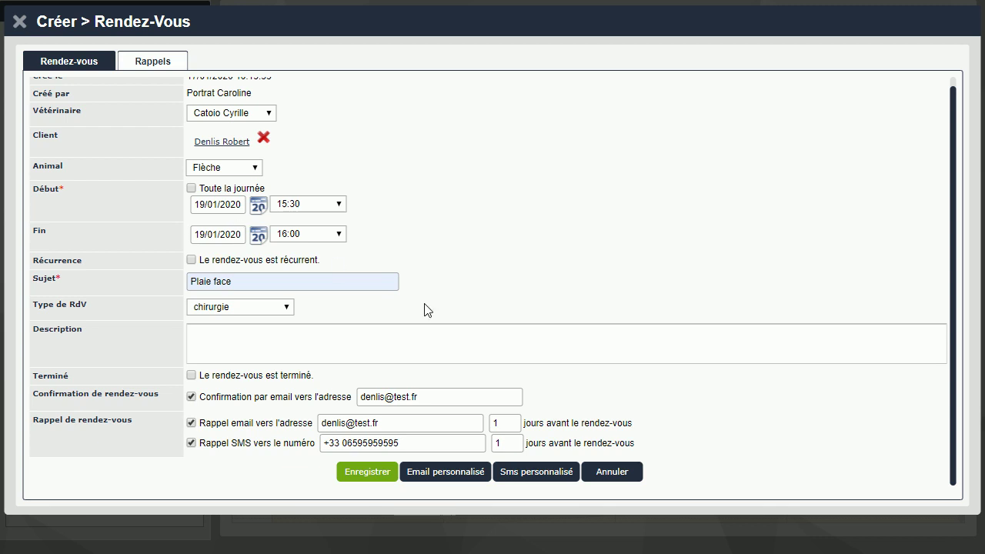
pyautogui.click(347, 471)
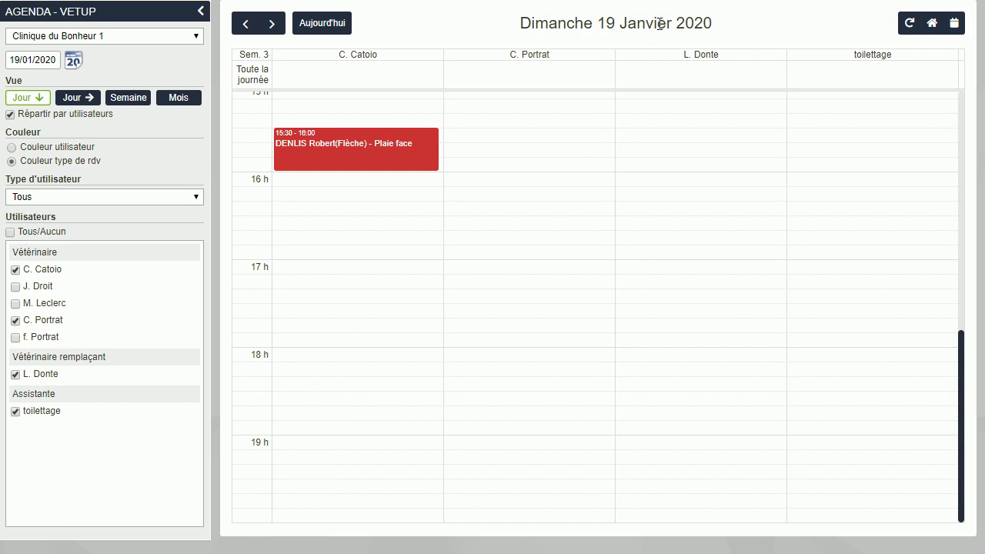
# - Reopen the Plaie face appointment, review its scheduled reminders and the first email reminder's message, and return to the agenda
pyautogui.click(368, 160)
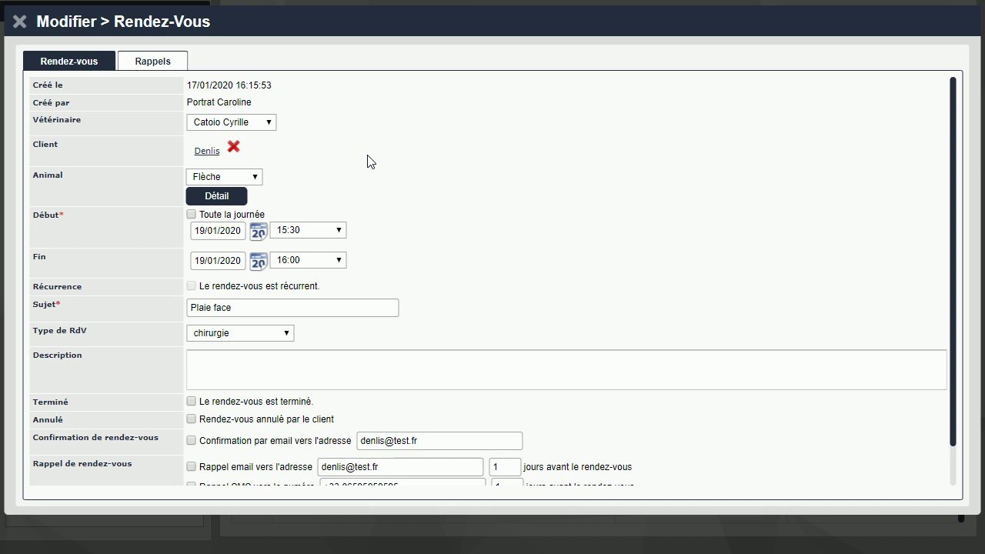
pyautogui.click(155, 61)
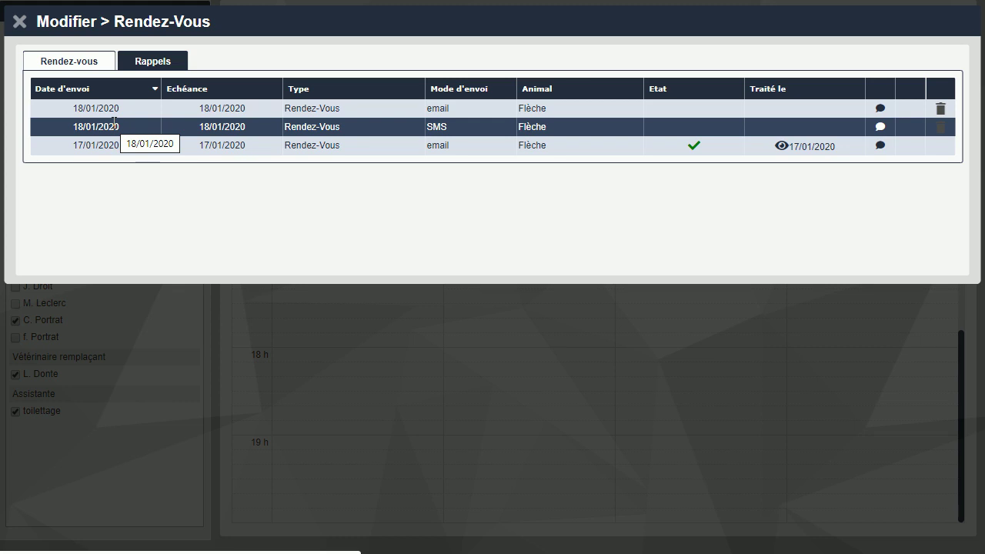
pyautogui.click(878, 110)
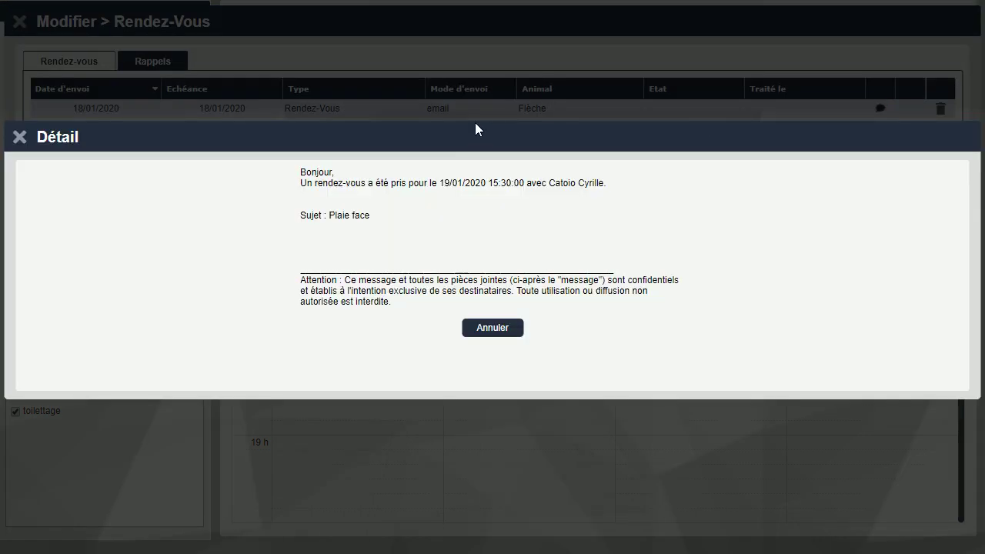
pyautogui.click(19, 136)
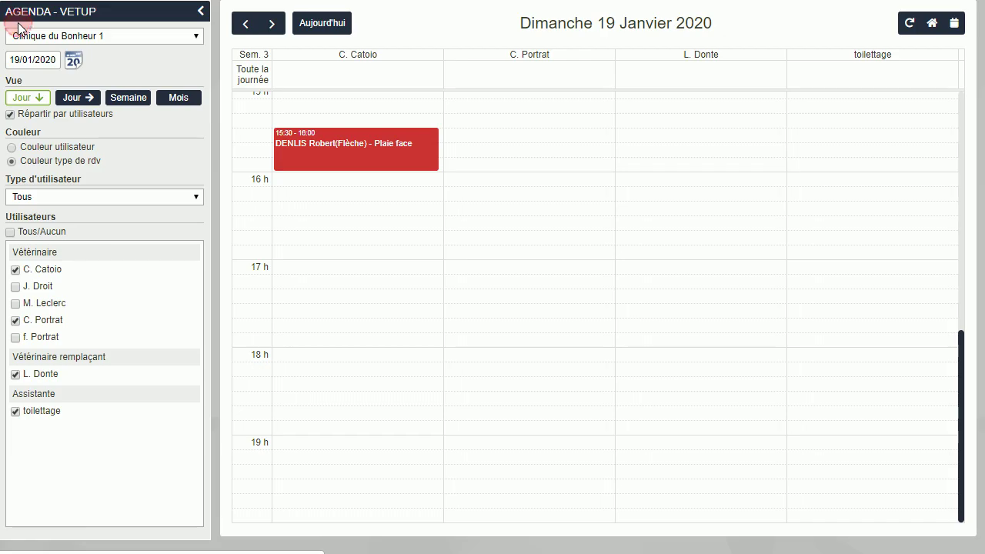
pyautogui.click(19, 23)
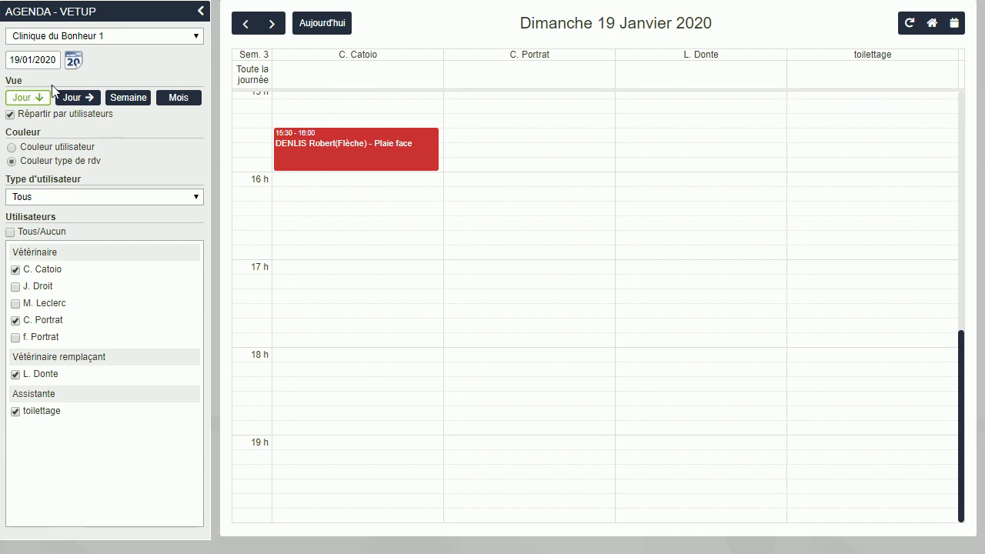
# - Switch the agenda to the horizontal day view and look over the whole day's schedule for 19/01/2020
pyautogui.click(77, 98)
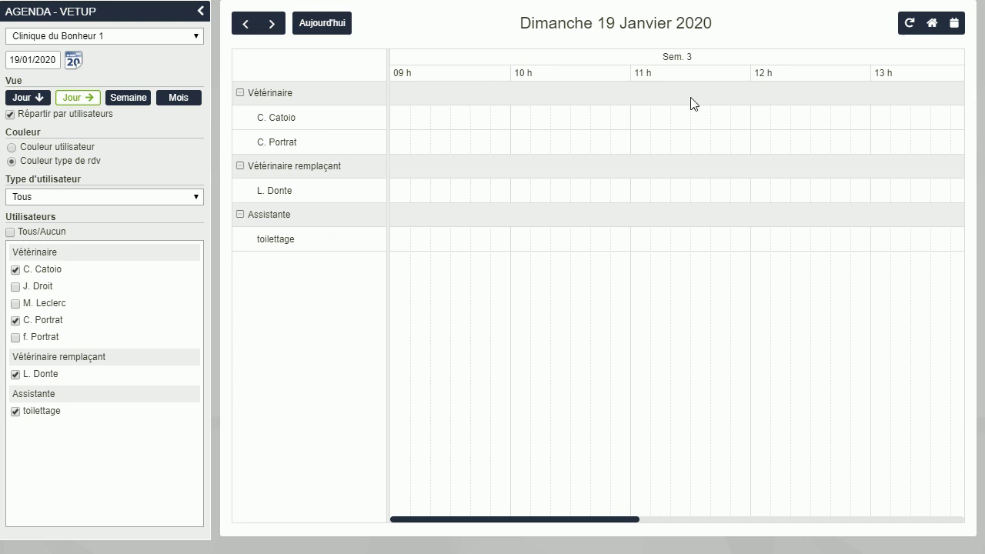
pyautogui.hscroll(10, 691, 103)
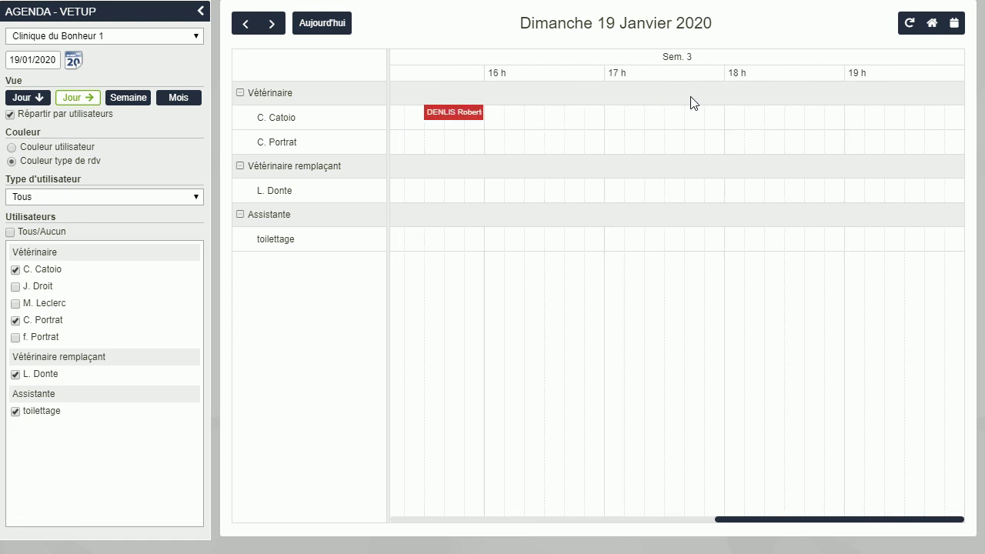
pyautogui.hscroll(-10, 692, 103)
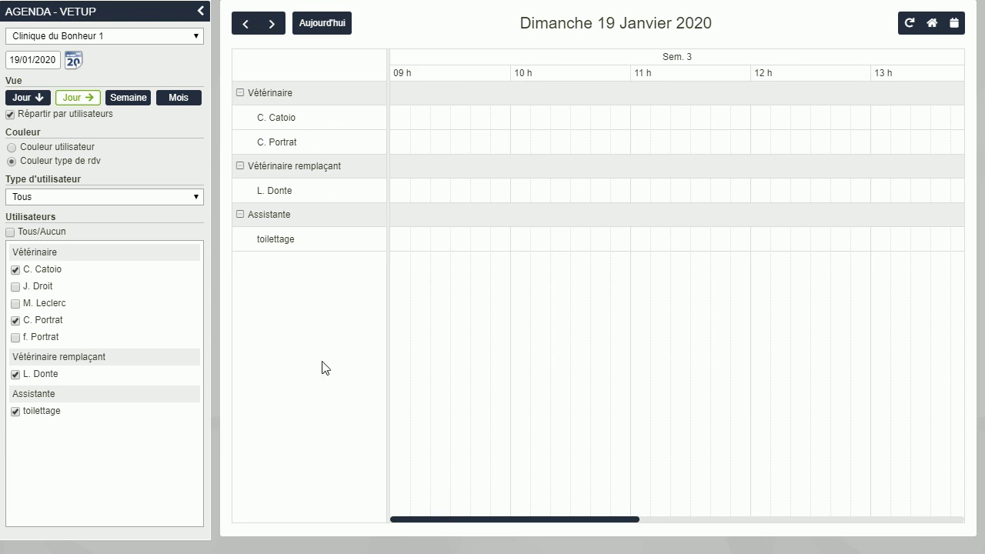
# - Select all users in the agenda, clear them all, and display only the fourth-listed veterinarian's schedule
pyautogui.click(10, 232)
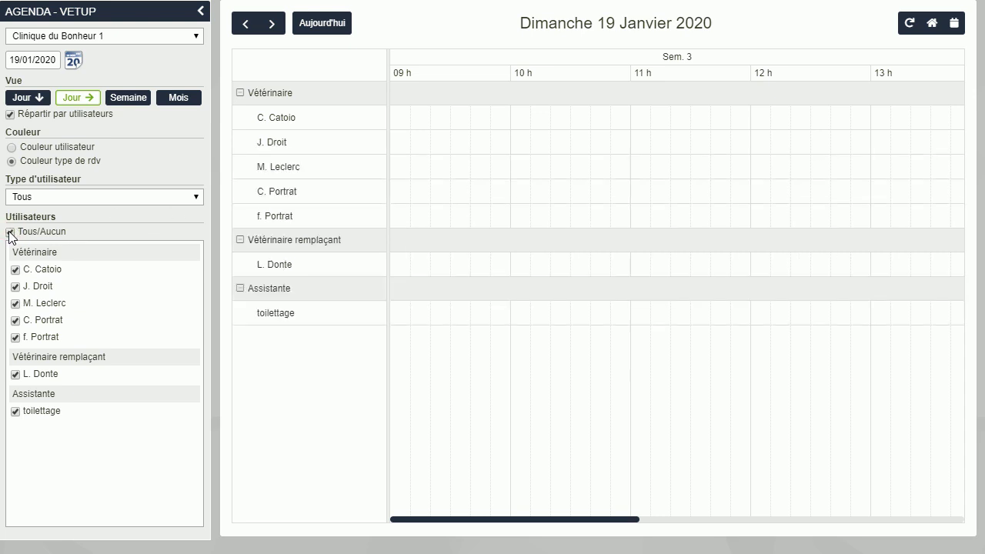
pyautogui.click(10, 233)
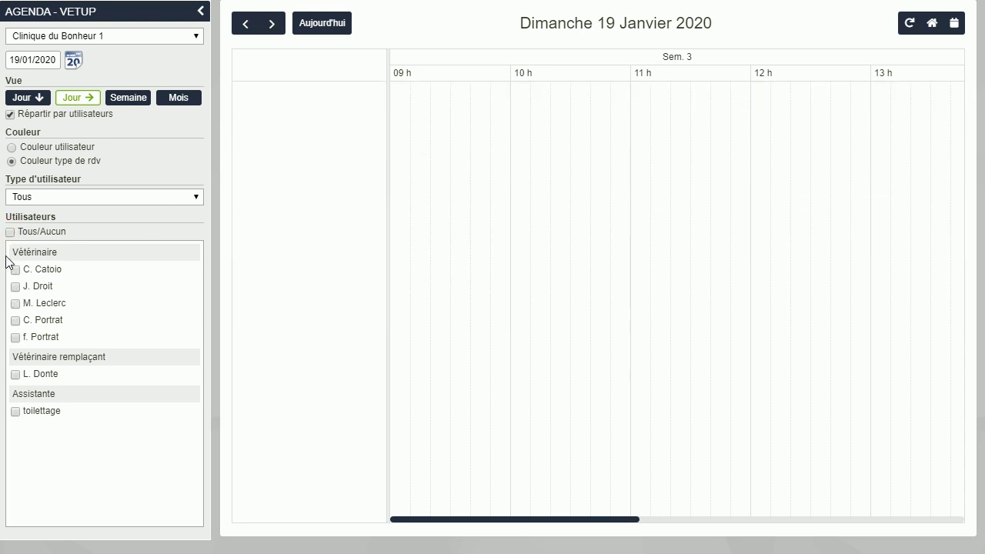
pyautogui.click(15, 321)
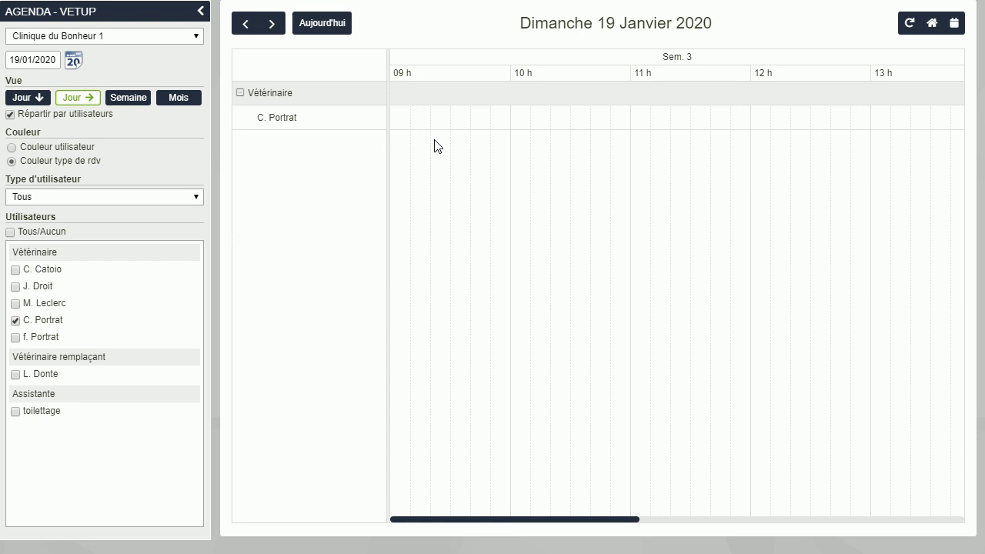
pyautogui.hscroll(5, 593, 150)
pyautogui.hscroll(4, 593, 150)
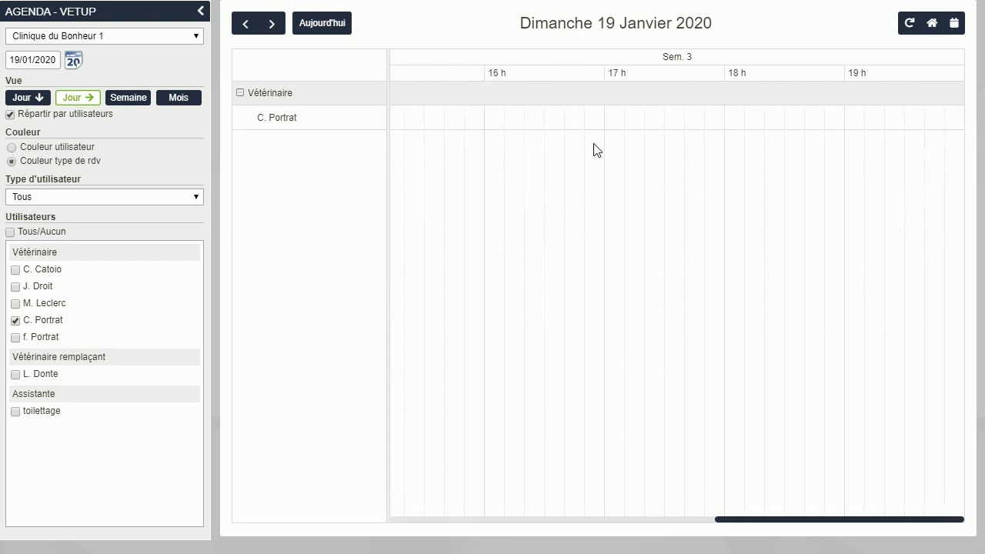
# - Switch the agenda to the week view, look over 13–19 January 2020, and turn off the split by users
pyautogui.click(140, 97)
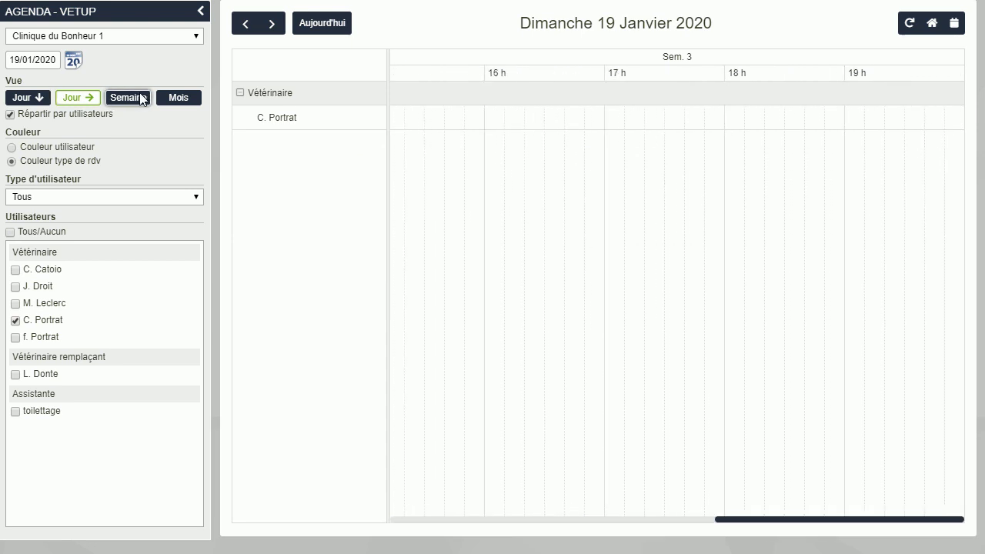
pyautogui.click(141, 99)
pyautogui.hscroll(15, 614, 198)
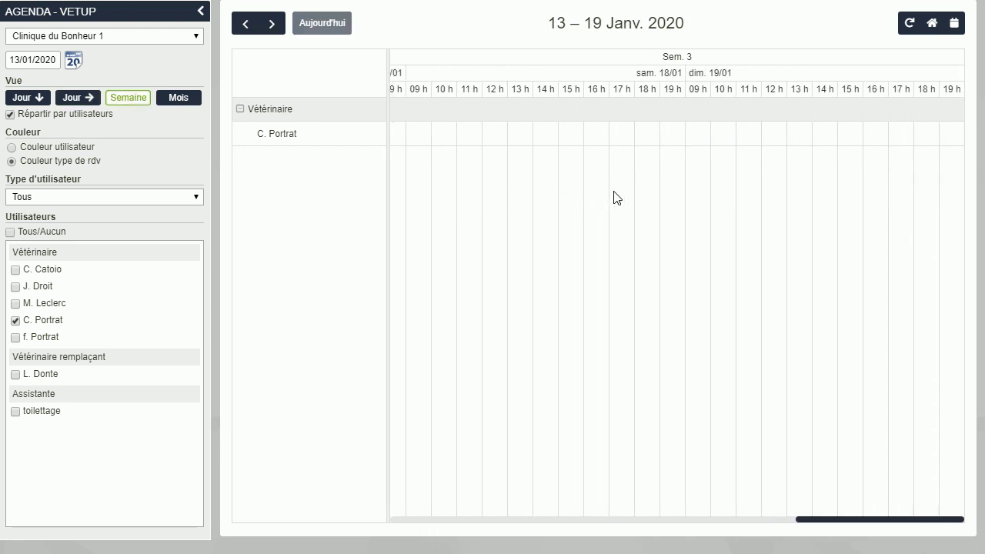
pyautogui.hscroll(-15, 614, 198)
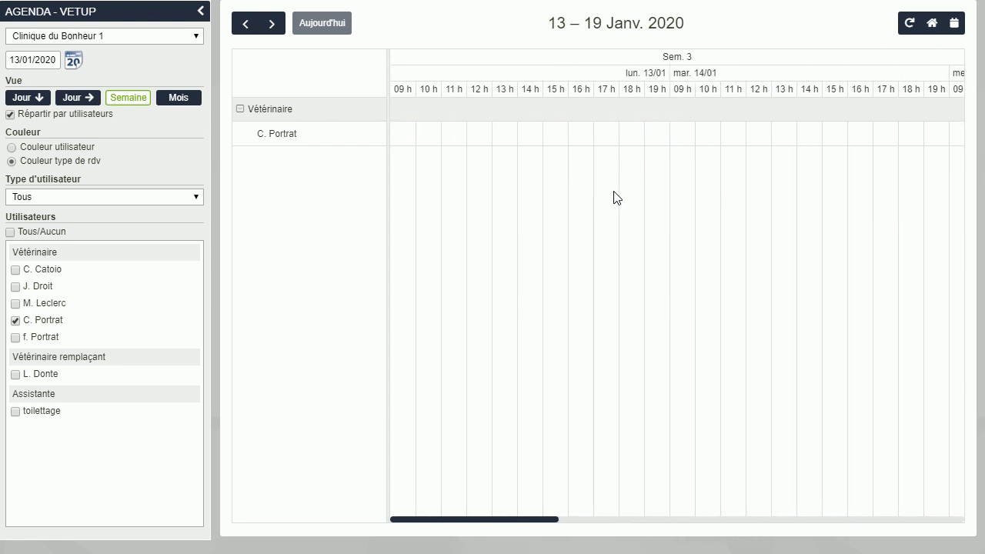
pyautogui.hscroll(8, 801, 143)
pyautogui.hscroll(6, 801, 144)
pyautogui.hscroll(-12, 801, 144)
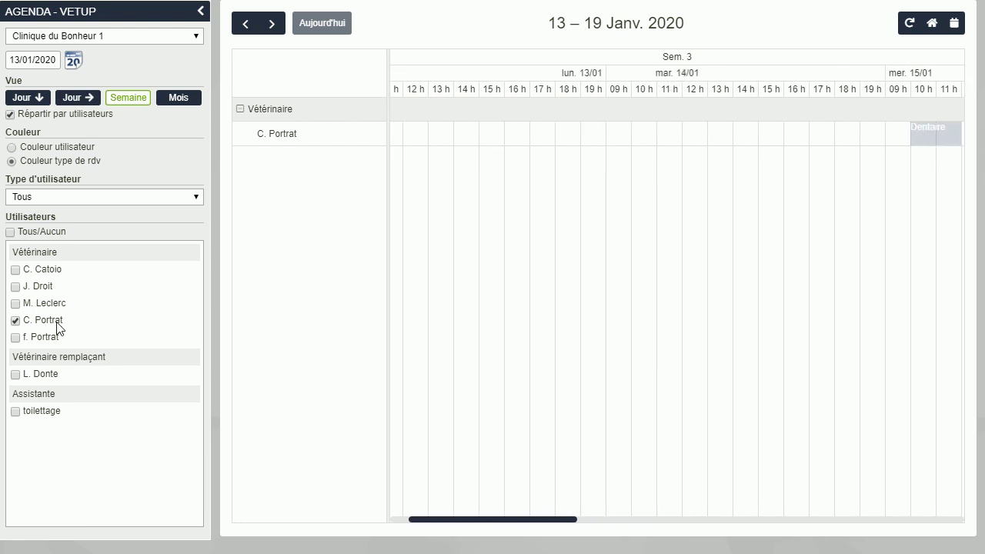
pyautogui.click(10, 114)
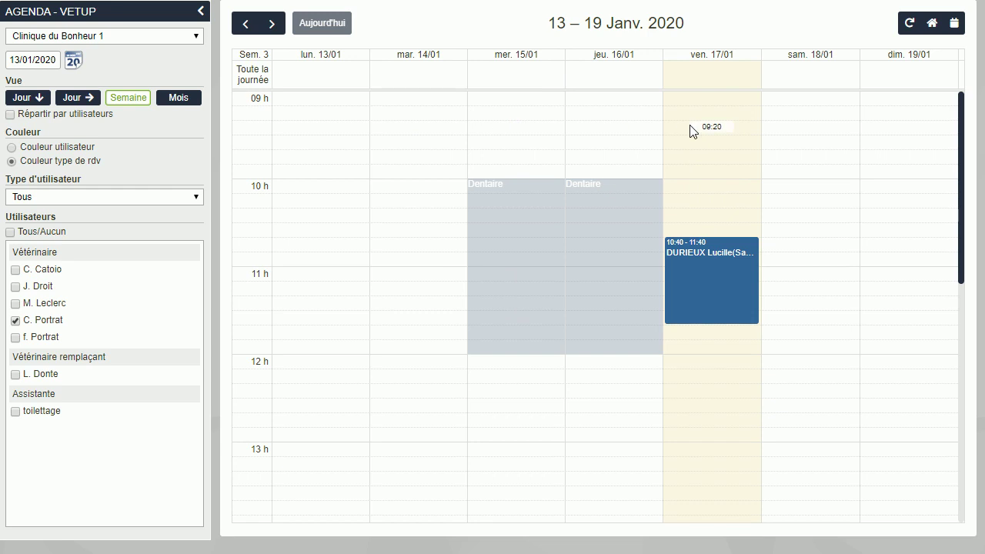
# - Open a new appointment form for 16/01/2020 at 11:10, consult its client selection, and close the form without saving
pyautogui.click(614, 294)
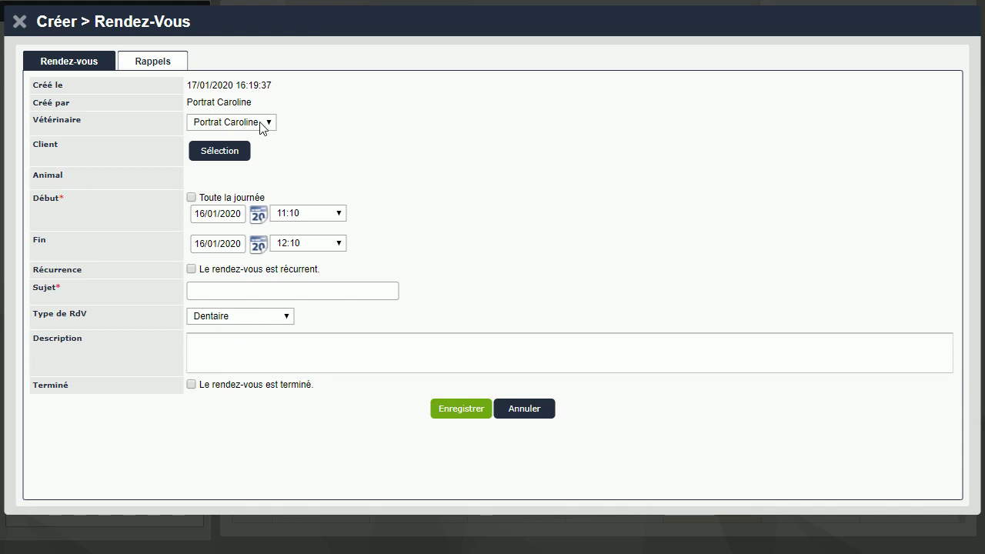
pyautogui.click(227, 155)
pyautogui.click(17, 27)
# - Review January 2020 in the month view and filter it to the third-listed veterinarian instead of the fourth-listed one
pyautogui.click(190, 101)
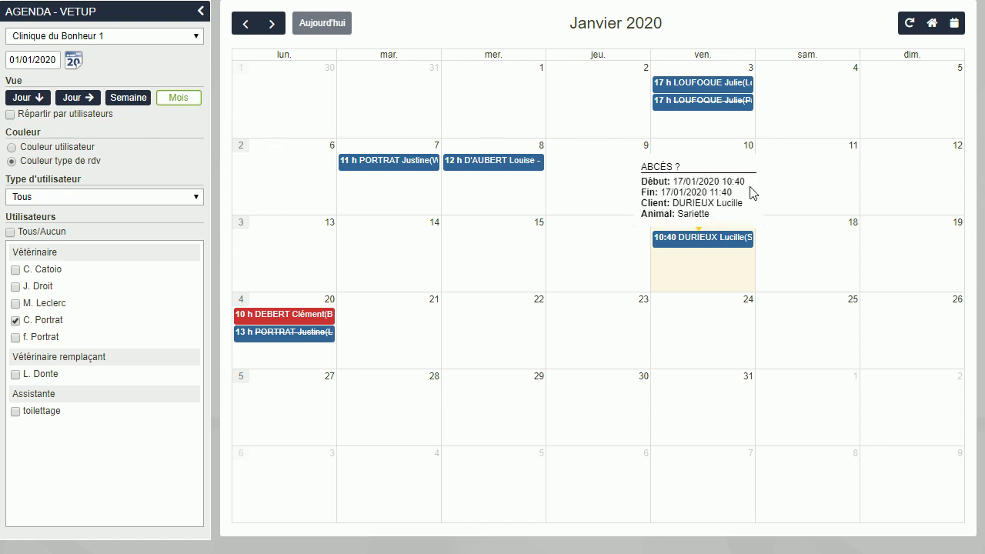
pyautogui.moveTo(485, 176)
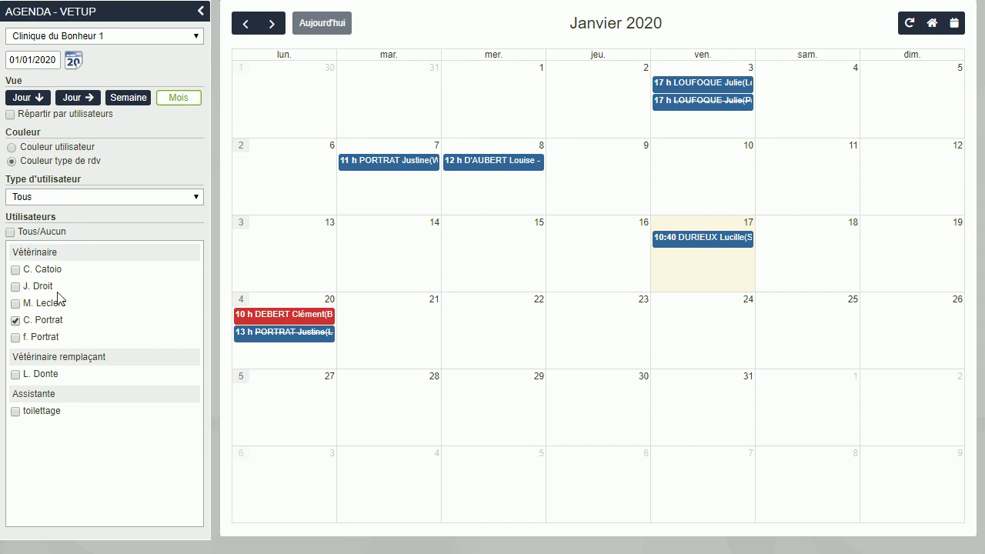
pyautogui.click(15, 304)
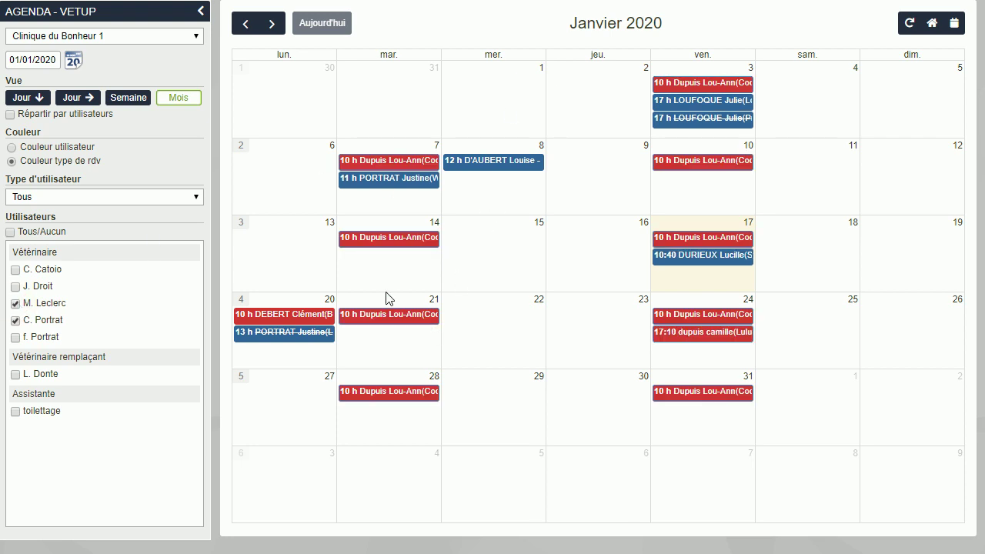
pyautogui.click(15, 320)
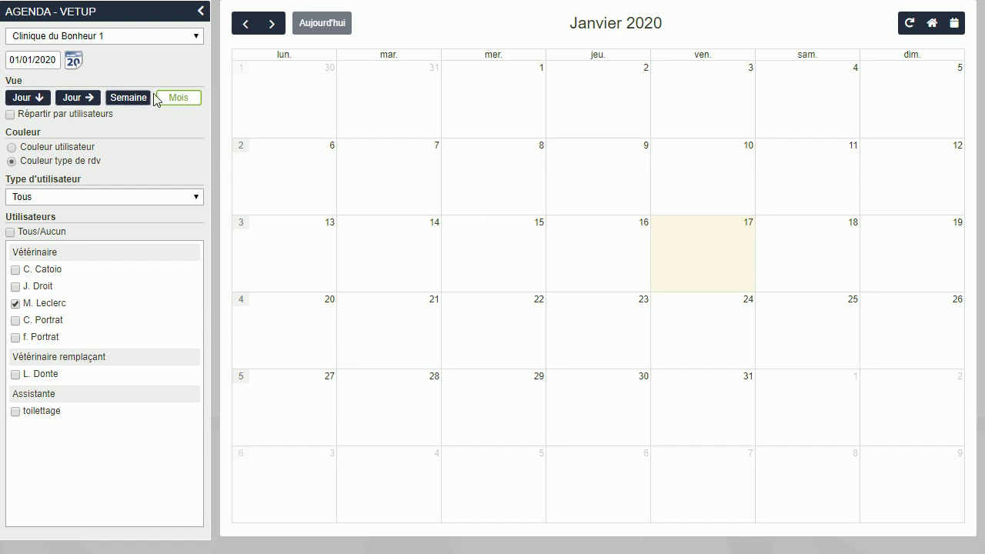
# - Compare the vertical and horizontal day views for 19/01/2020 with all users selected and the schedule split by users
pyautogui.click(34, 99)
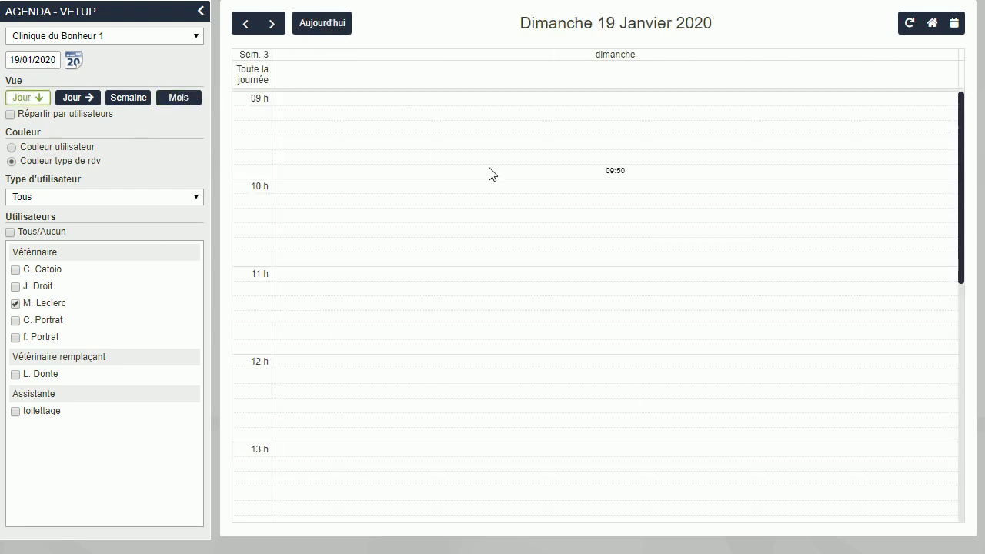
pyautogui.click(74, 96)
pyautogui.click(10, 117)
pyautogui.click(10, 231)
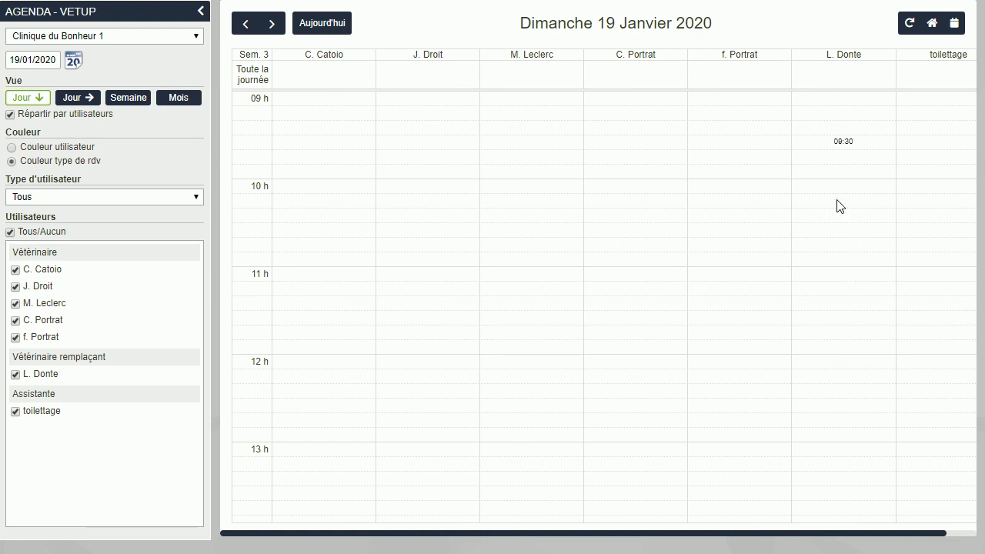
pyautogui.click(86, 99)
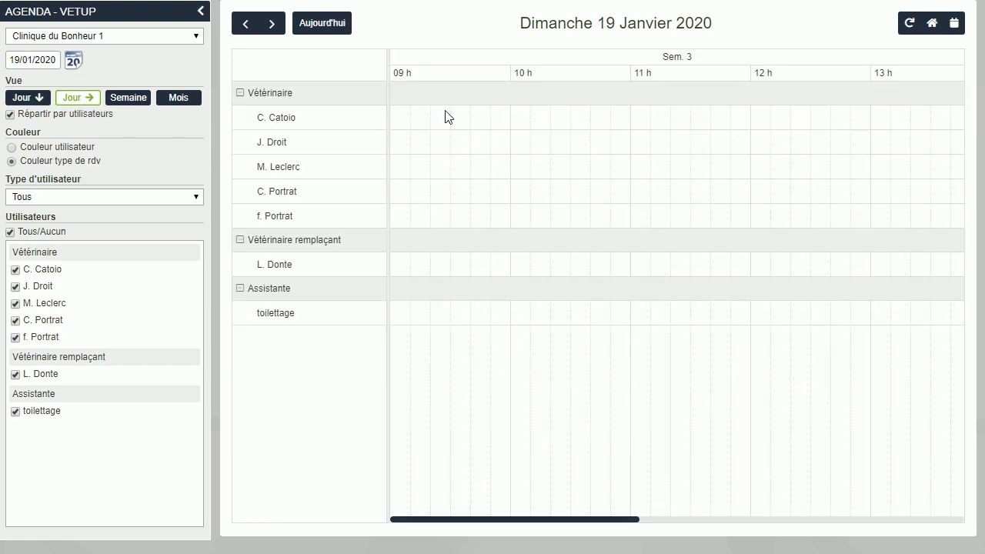
pyautogui.hscroll(5, 651, 140)
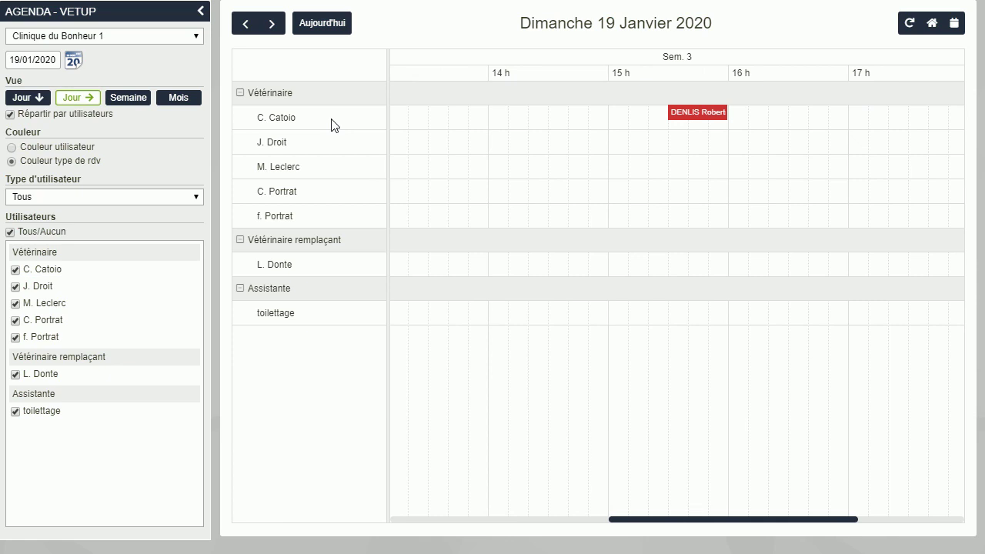
# - Display only the third-listed veterinarian's schedule in the week view for 13–19 January 2020, without the split by users, and look it over
pyautogui.click(10, 231)
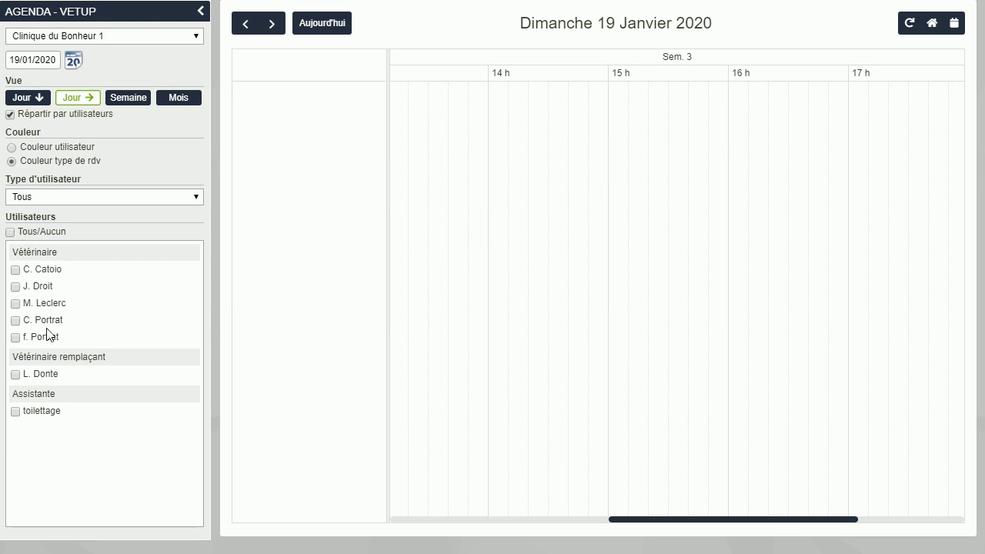
pyautogui.click(14, 305)
pyautogui.click(123, 99)
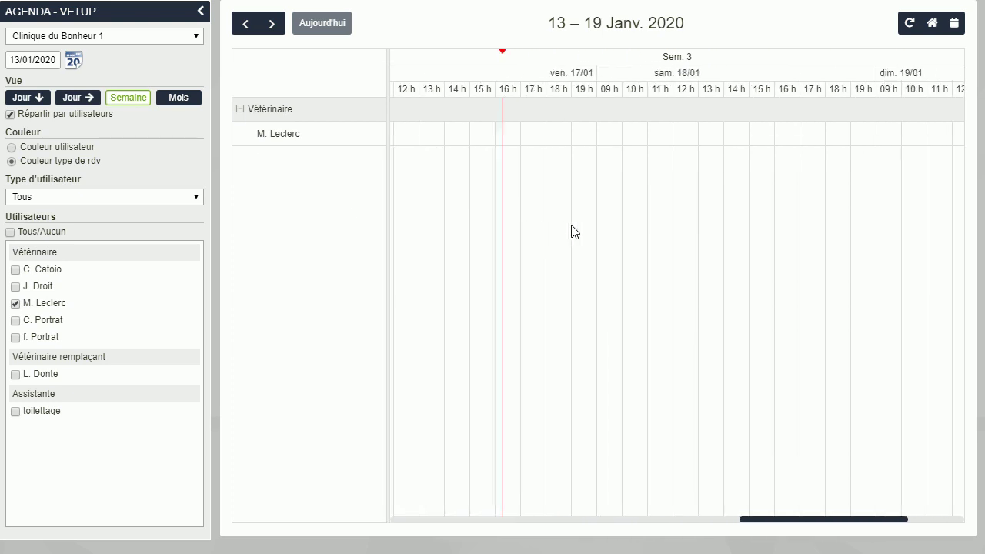
pyautogui.click(10, 114)
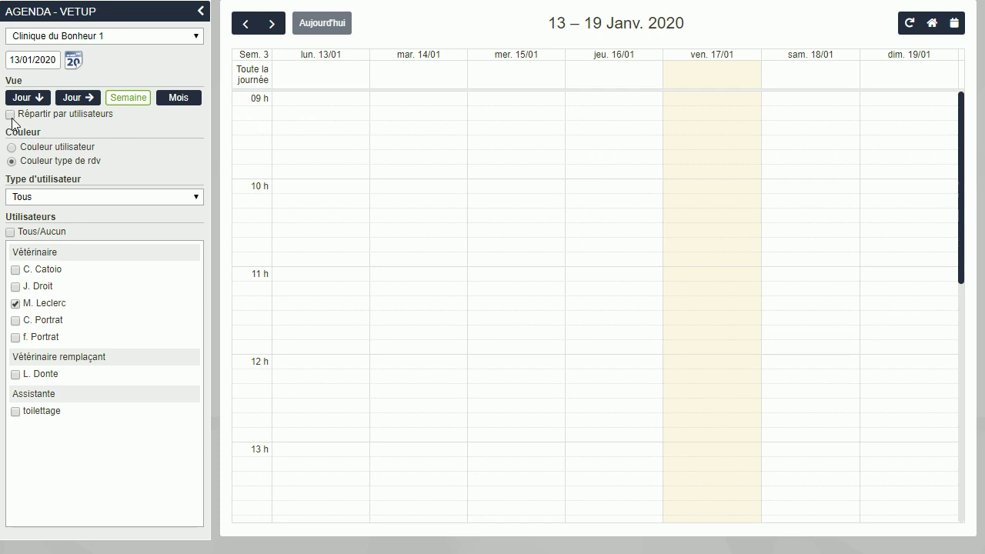
pyautogui.scroll(-6, 603, 183)
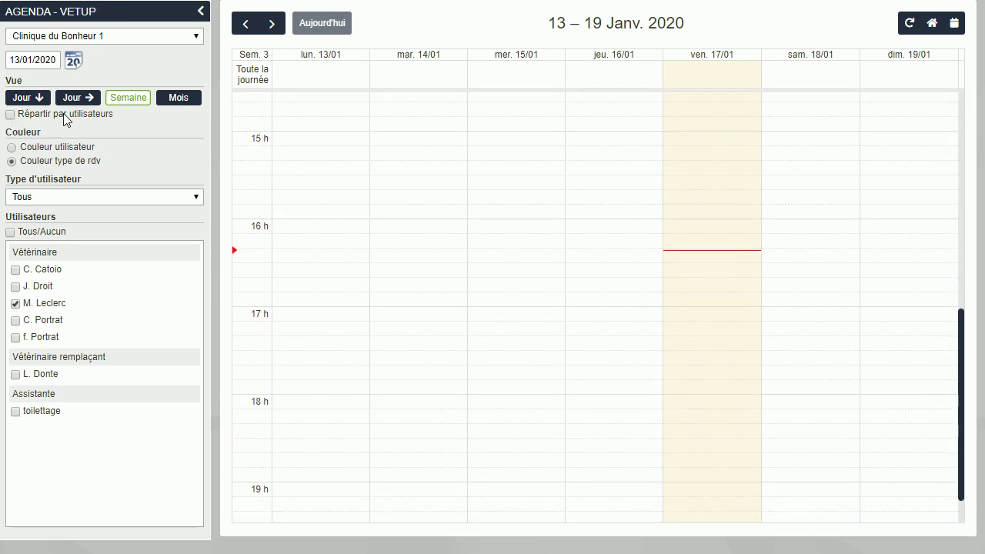
pyautogui.scroll(-1, 452, 205)
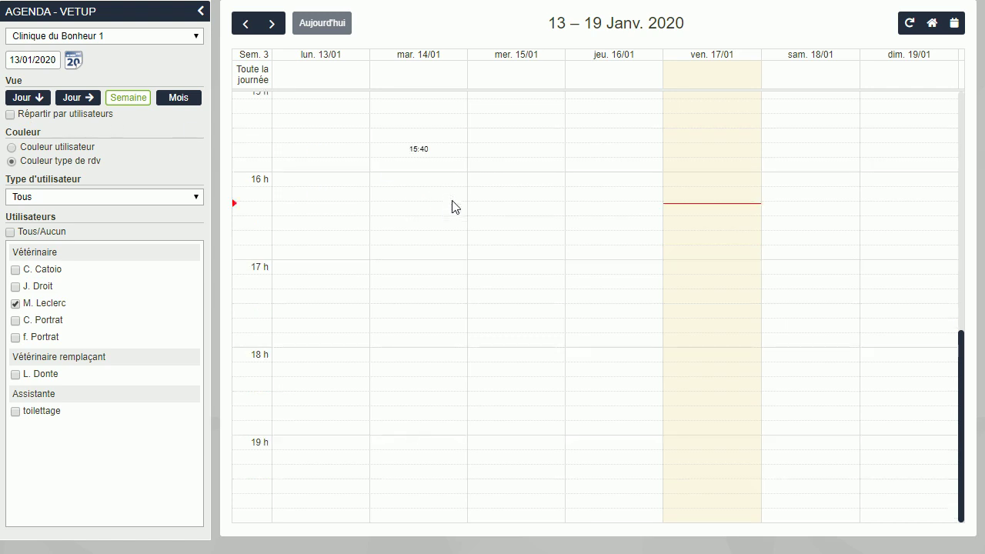
pyautogui.scroll(6, 452, 206)
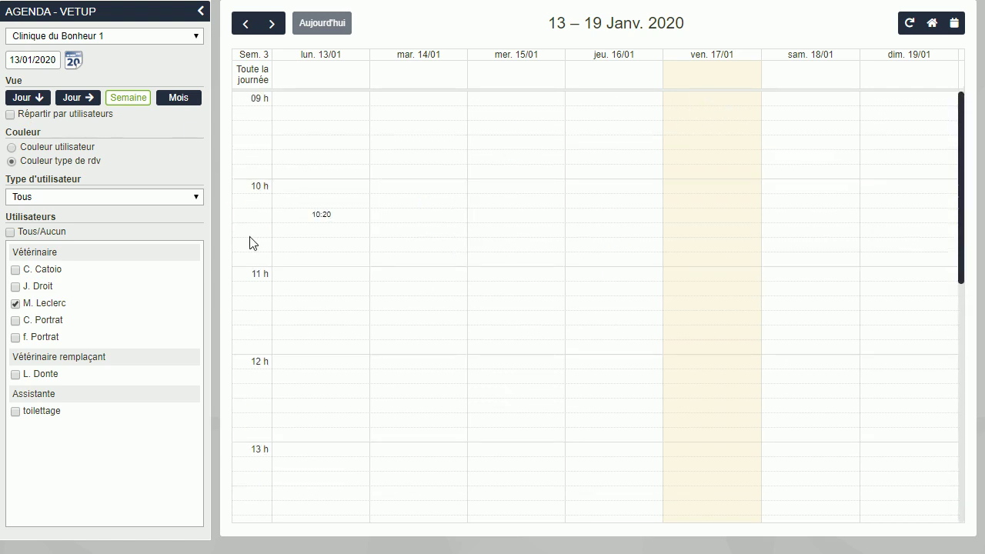